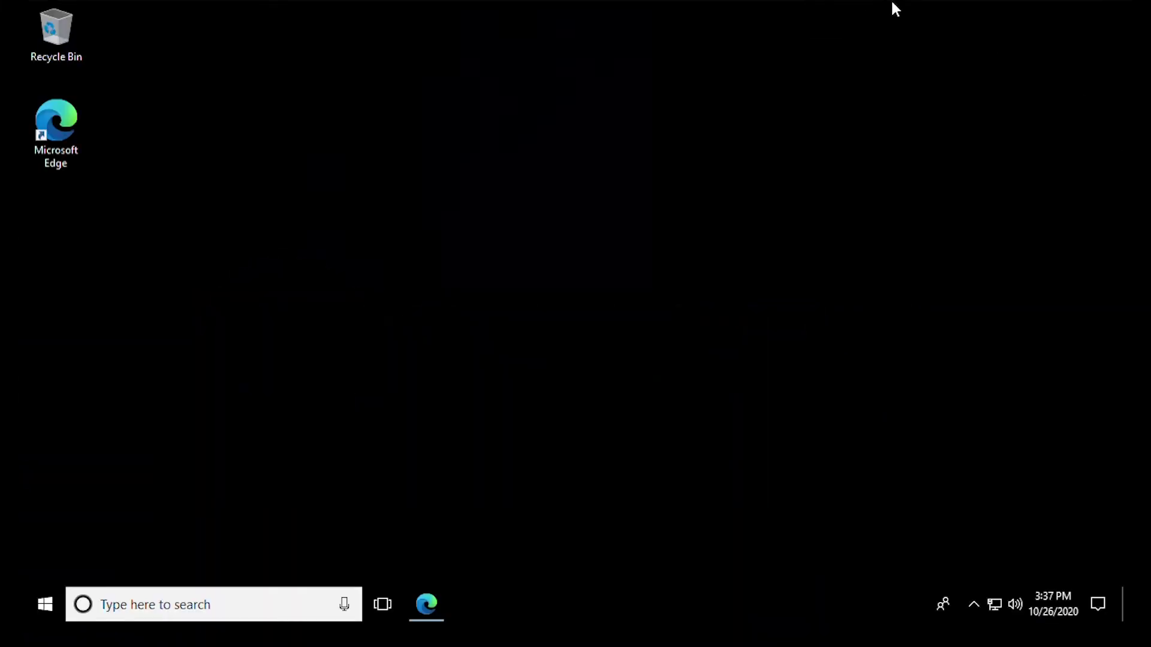
Bring Edge forward on the Google homepage and focus its search box
click(434, 601)
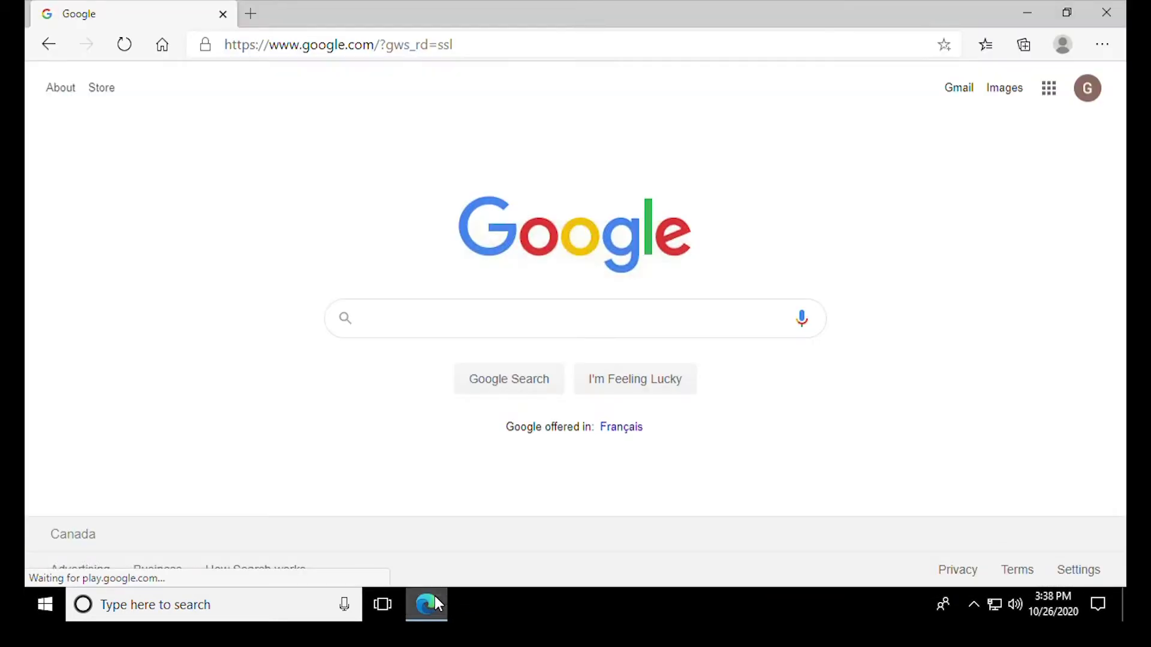
click(424, 319)
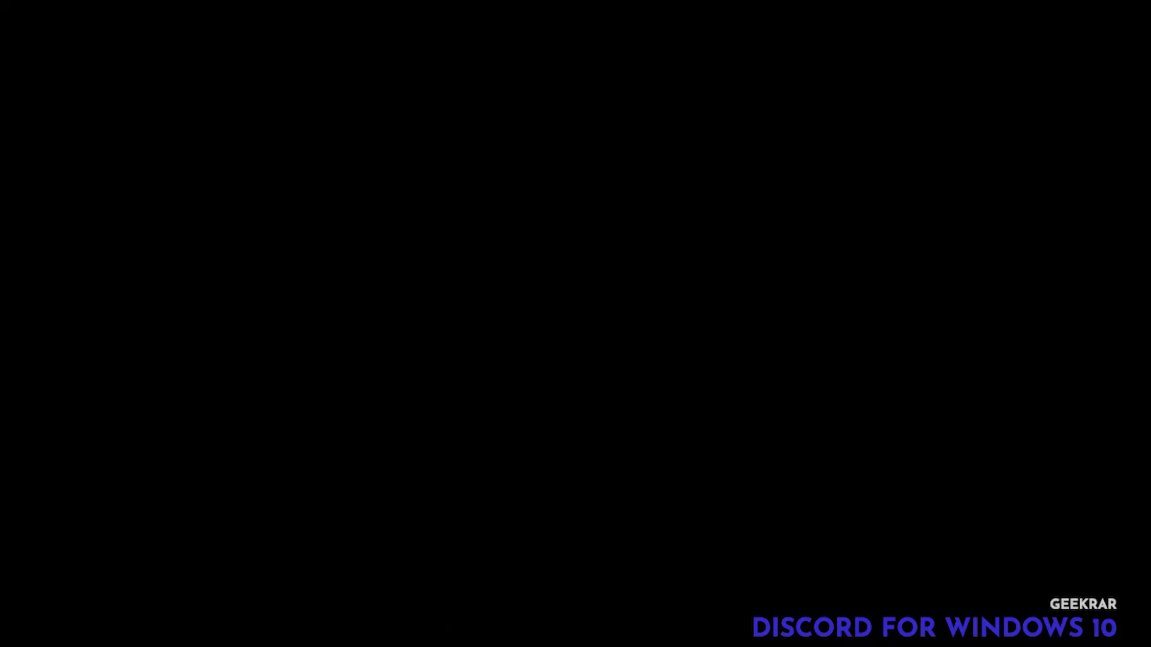
Search Google for 'discord' and open the official discord.com result
text(dis)
text(cord)
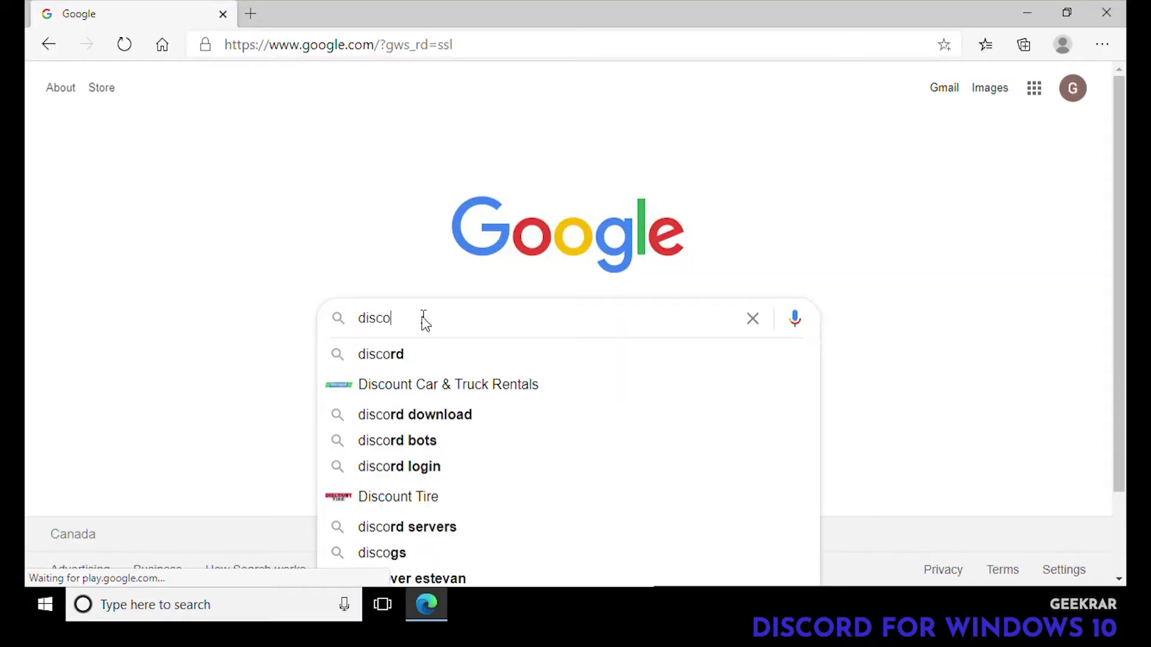
key(Return)
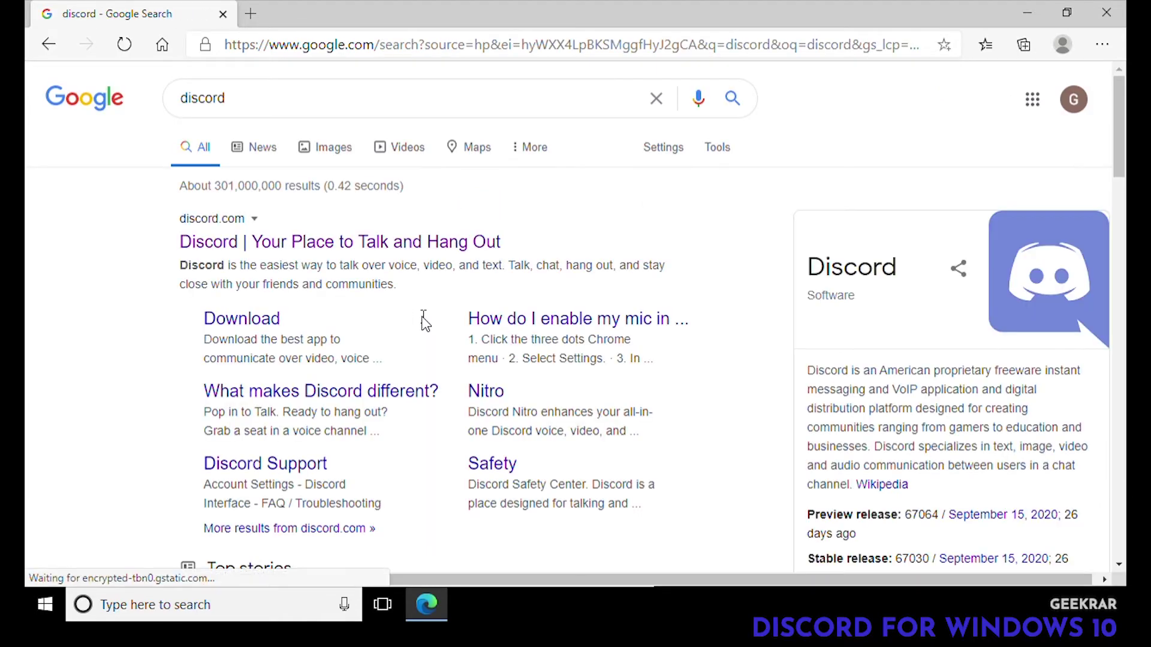
click(389, 243)
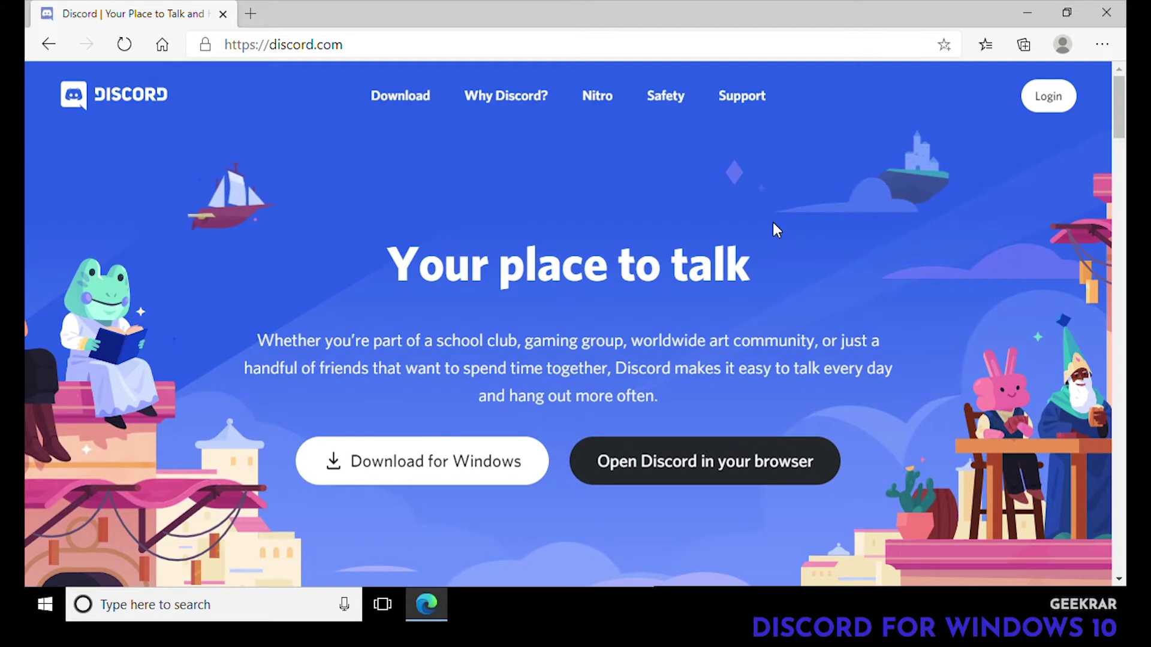
Go to Discord's Download page, browse the options, and return to the top
click(411, 108)
scroll(510, 223, down, 8)
scroll(514, 321, down, 9)
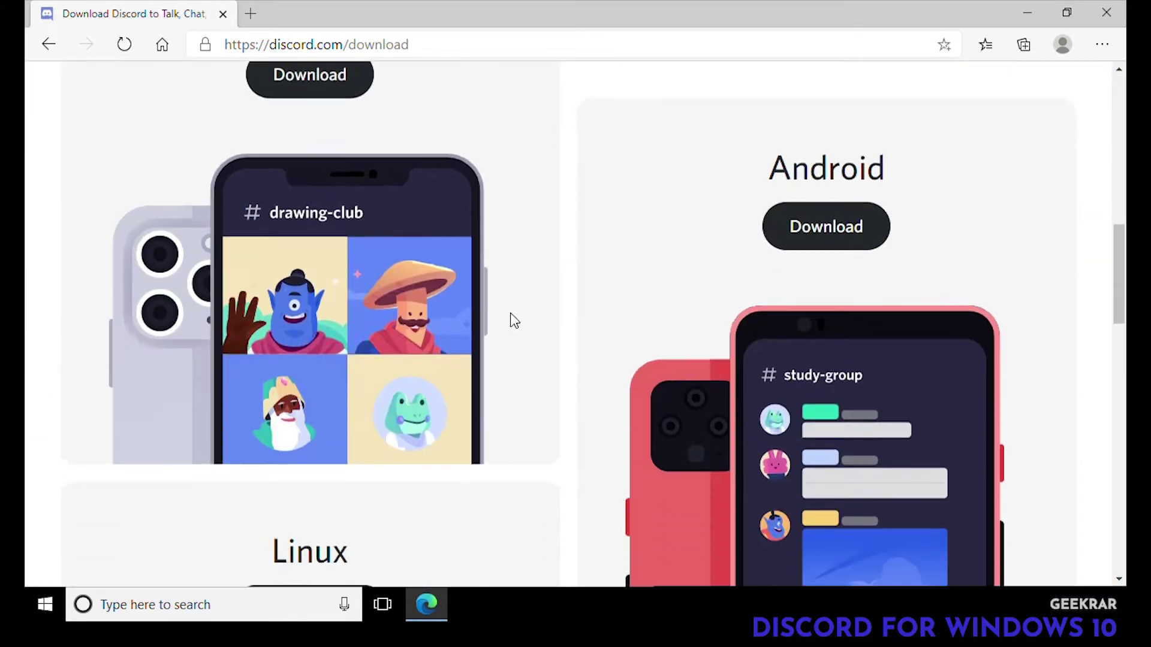
scroll(511, 318, down, 5)
scroll(511, 321, down, 8)
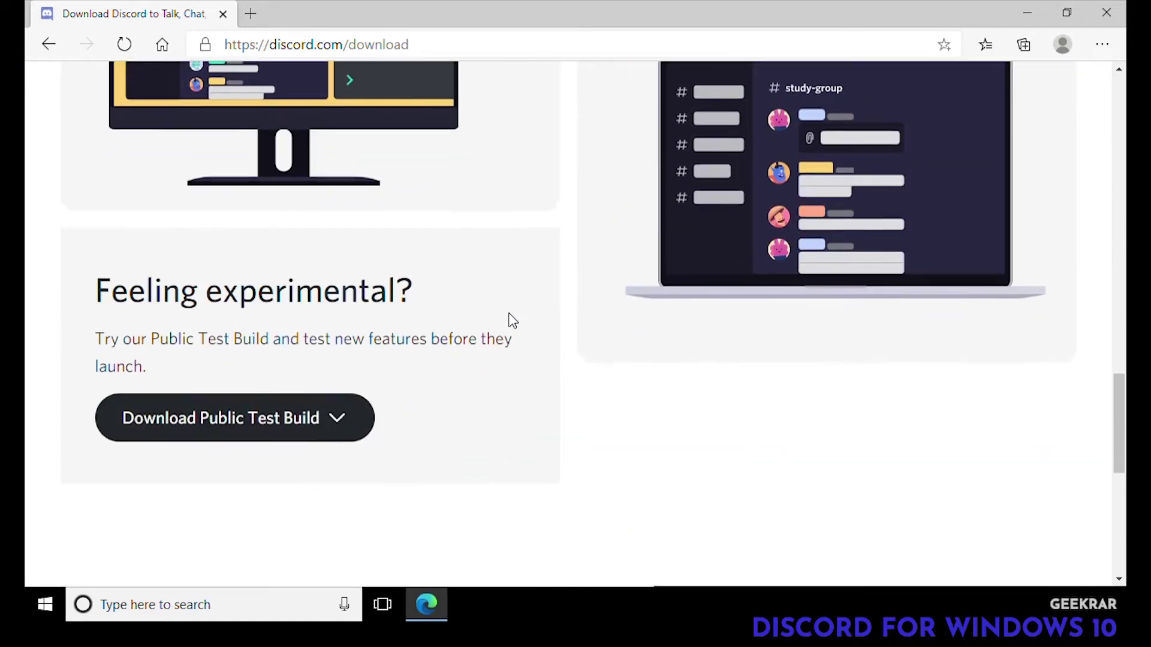
key(Home)
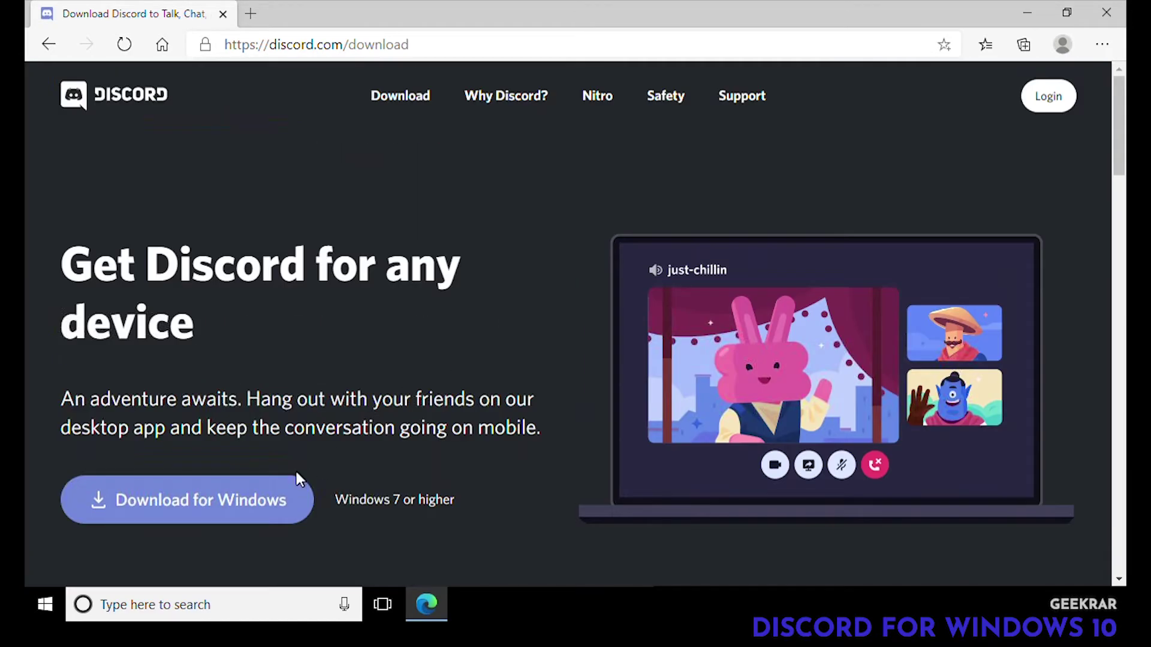
Download DiscordSetup (1).exe for Windows, run it, and minimize Edge
click(216, 519)
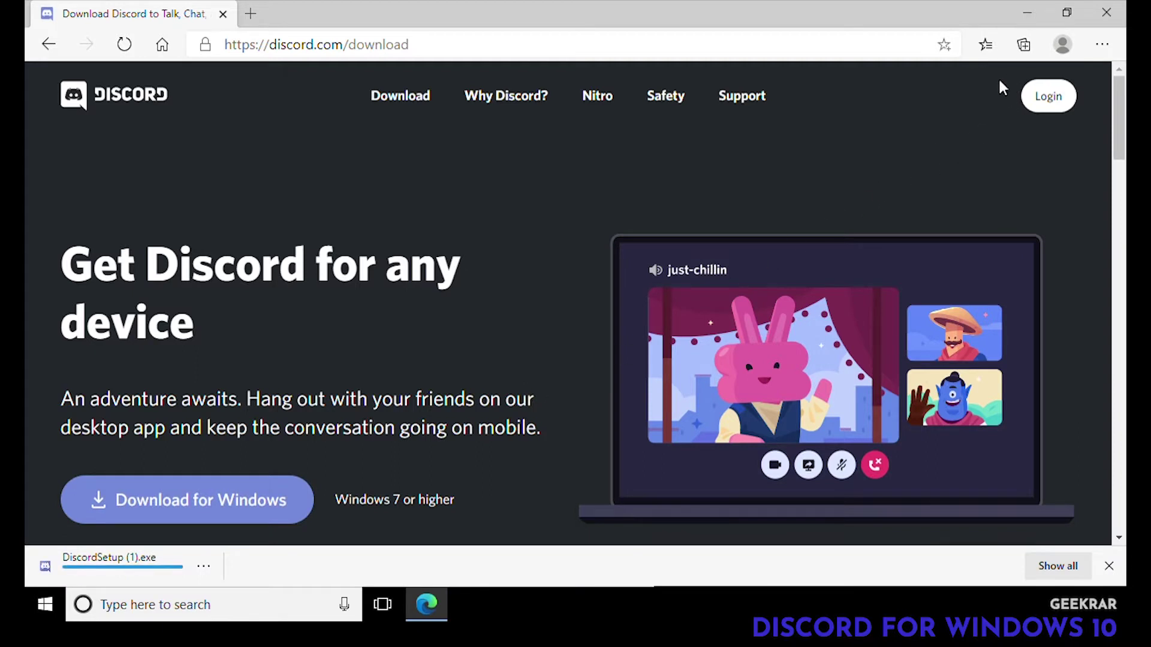
click(211, 566)
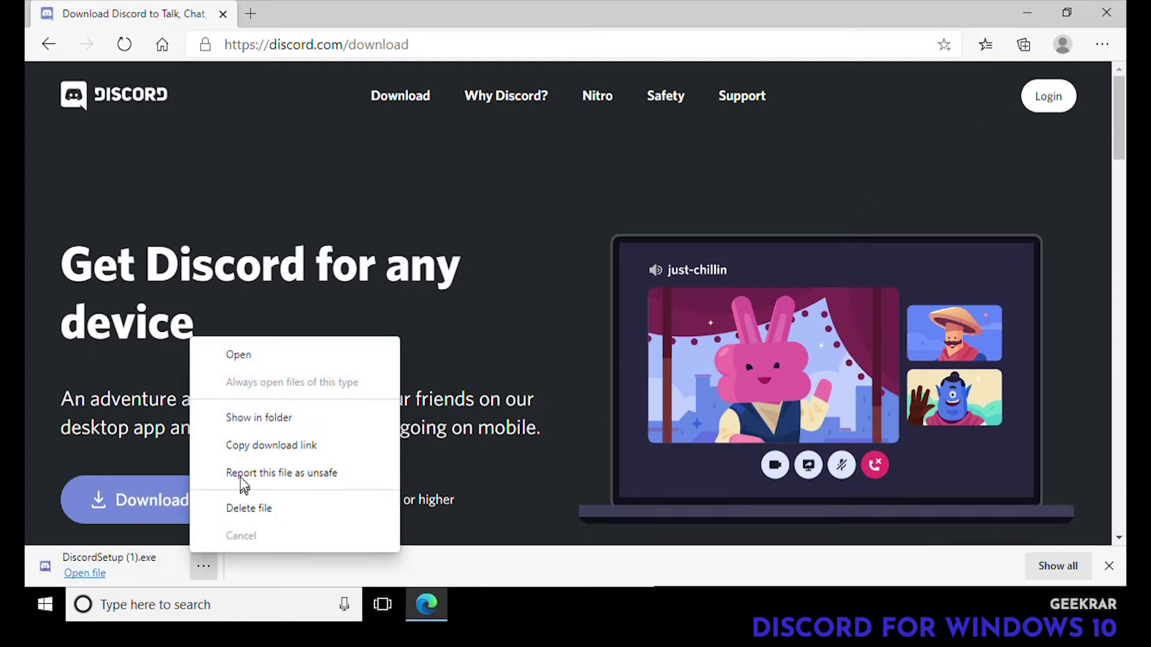
click(258, 357)
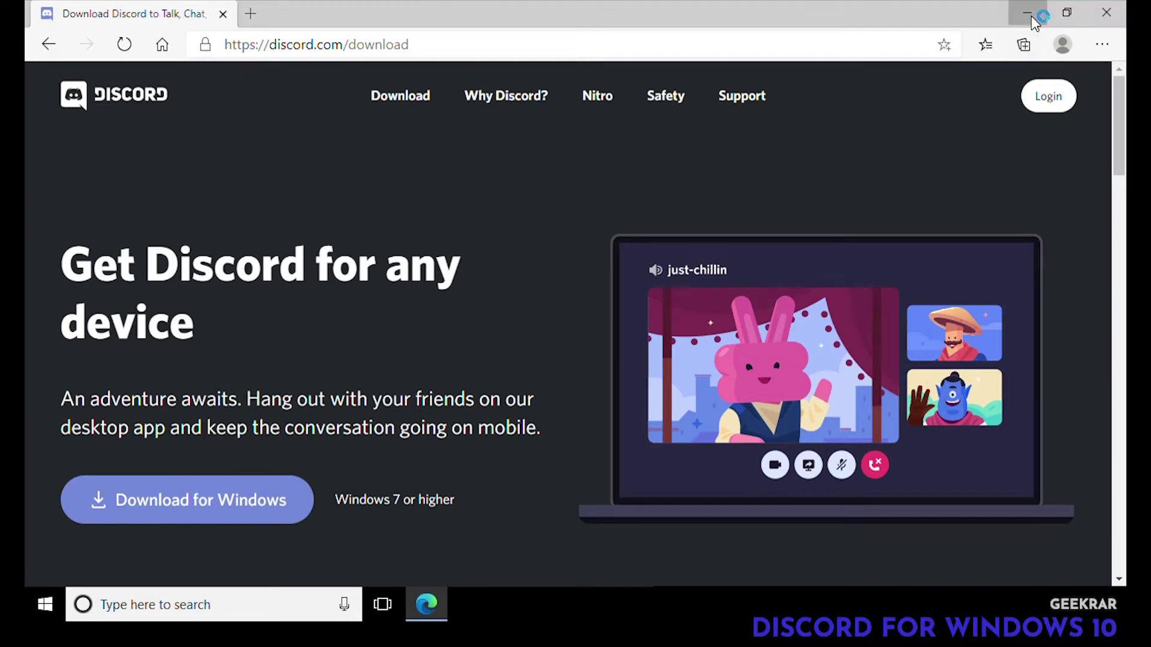
click(1028, 13)
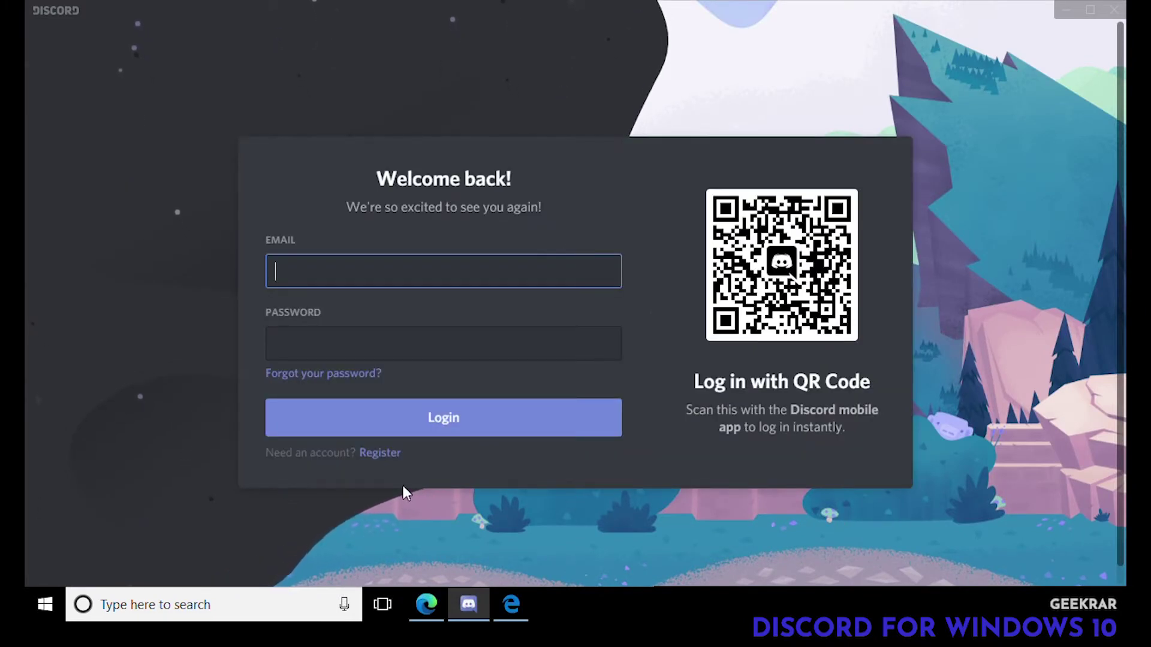
Switch to registration and enter the e-mail address, a username and a password
click(373, 454)
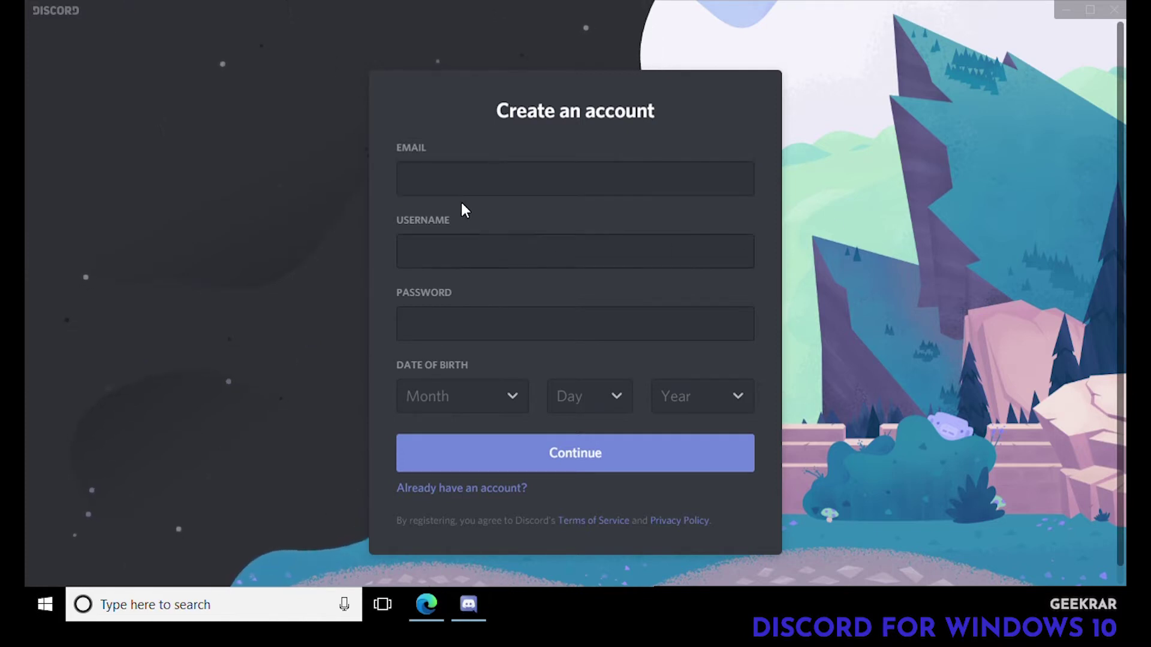
key(ctrl+v)
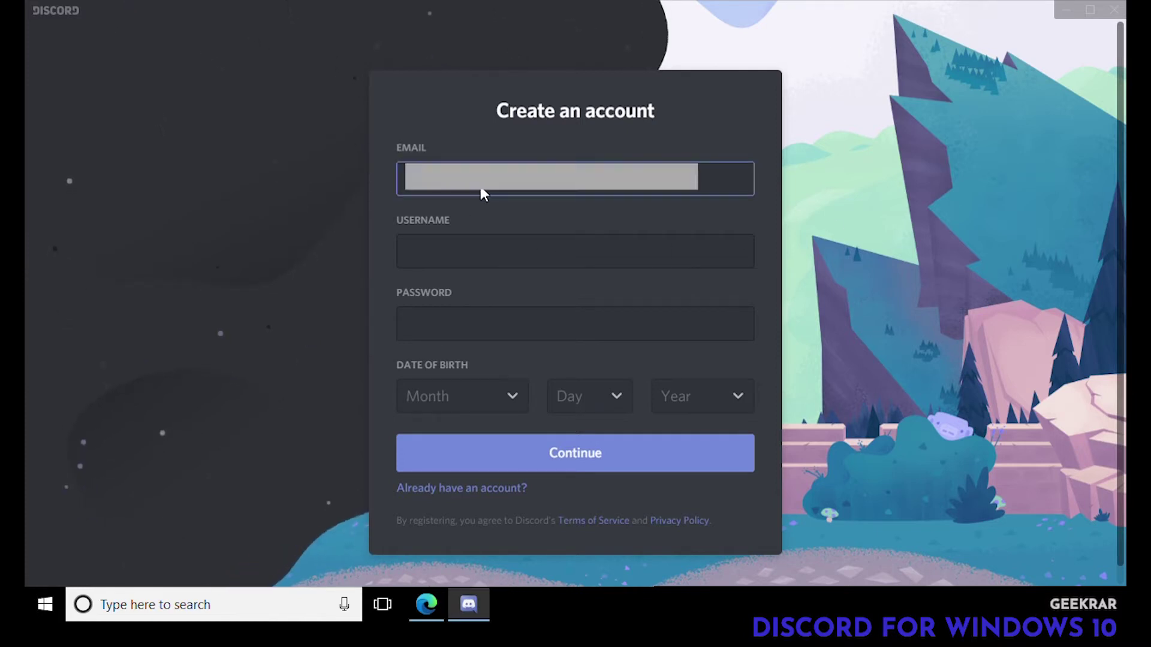
click(487, 264)
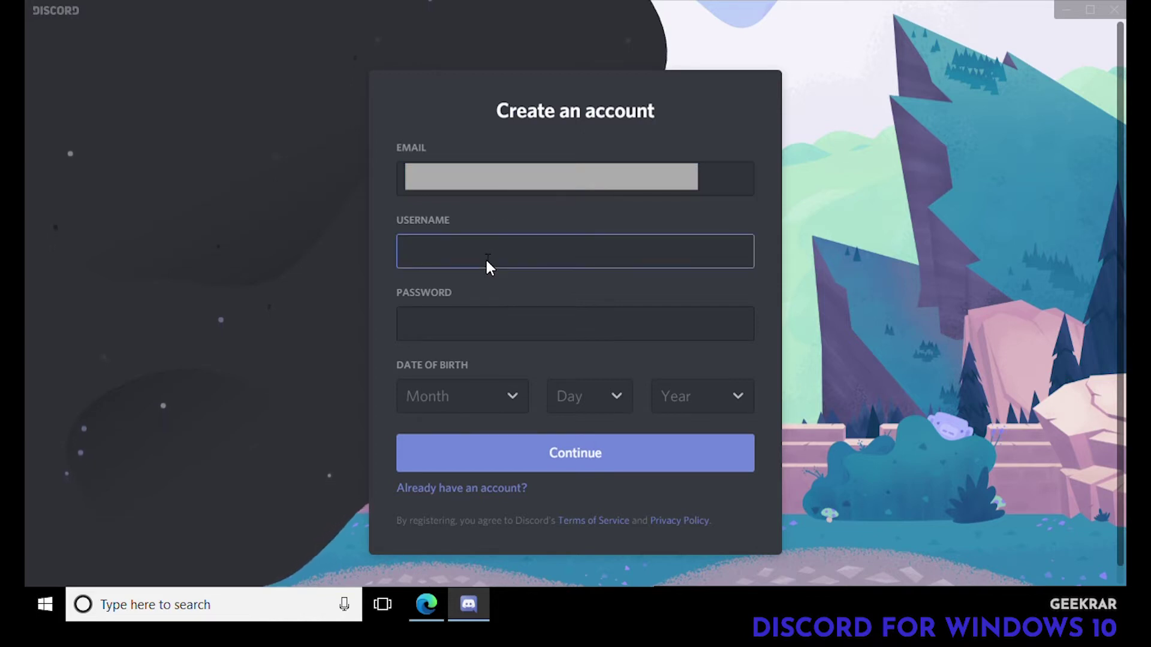
text(G)
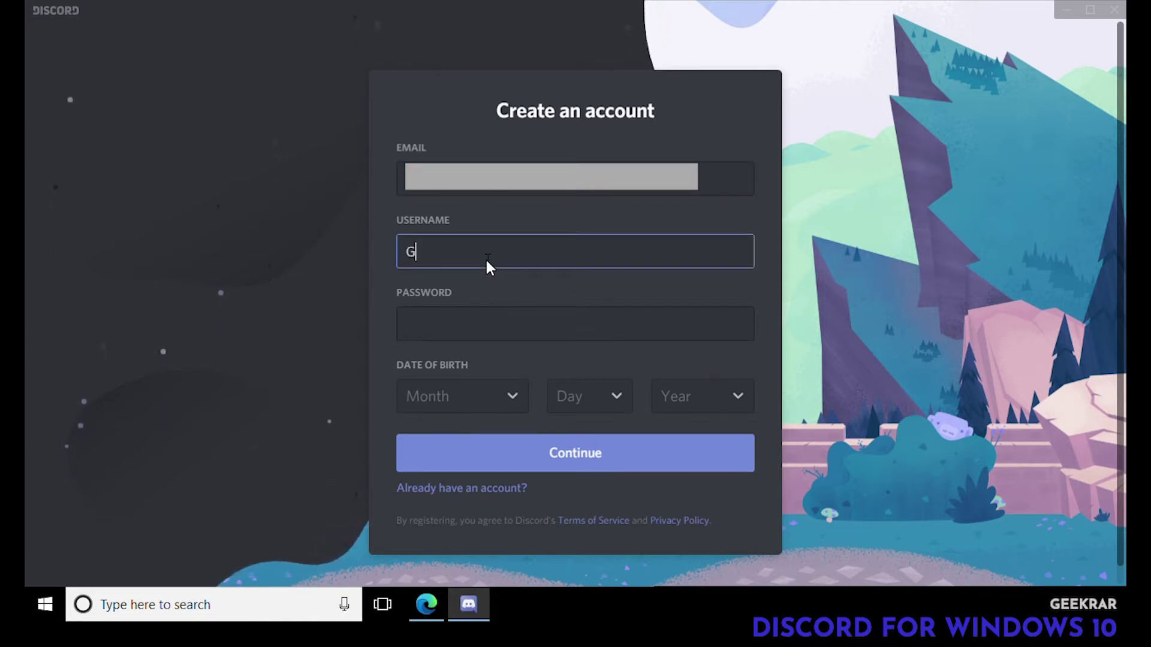
text(EEKrar)
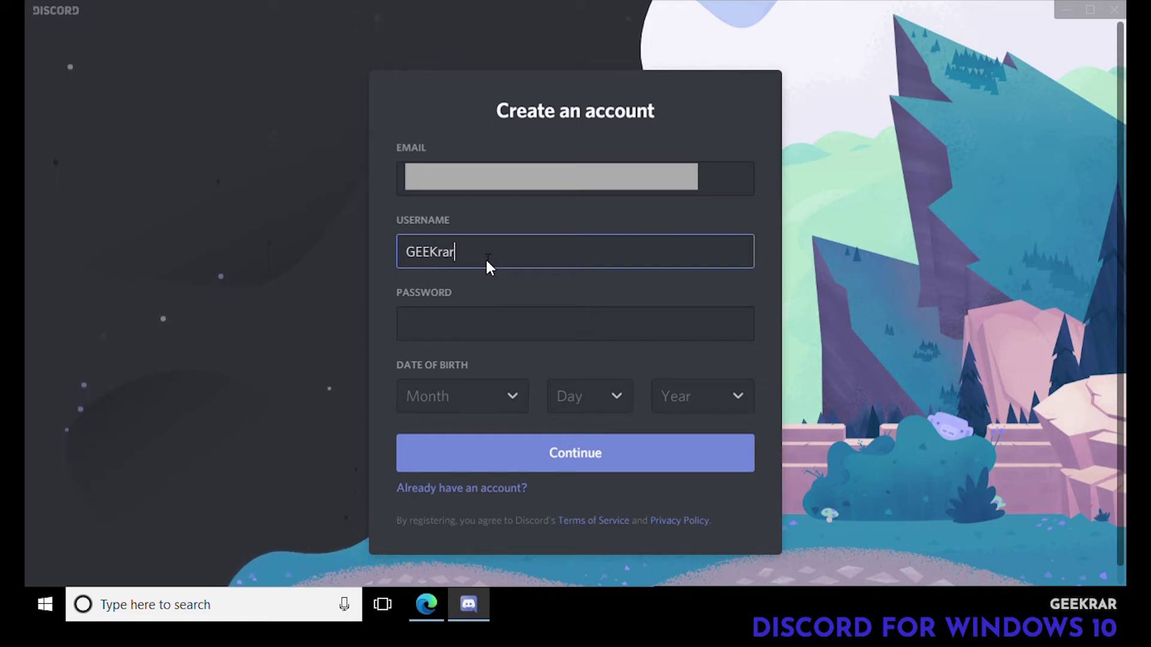
key(Tab)
text(••)
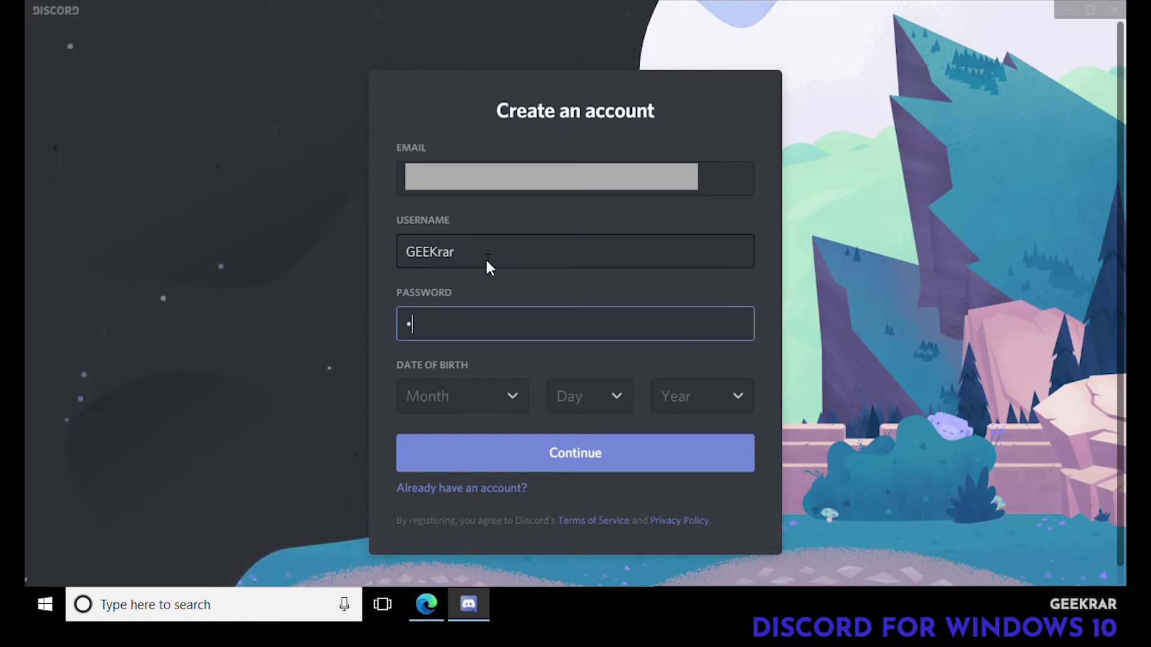
text(•••••••)
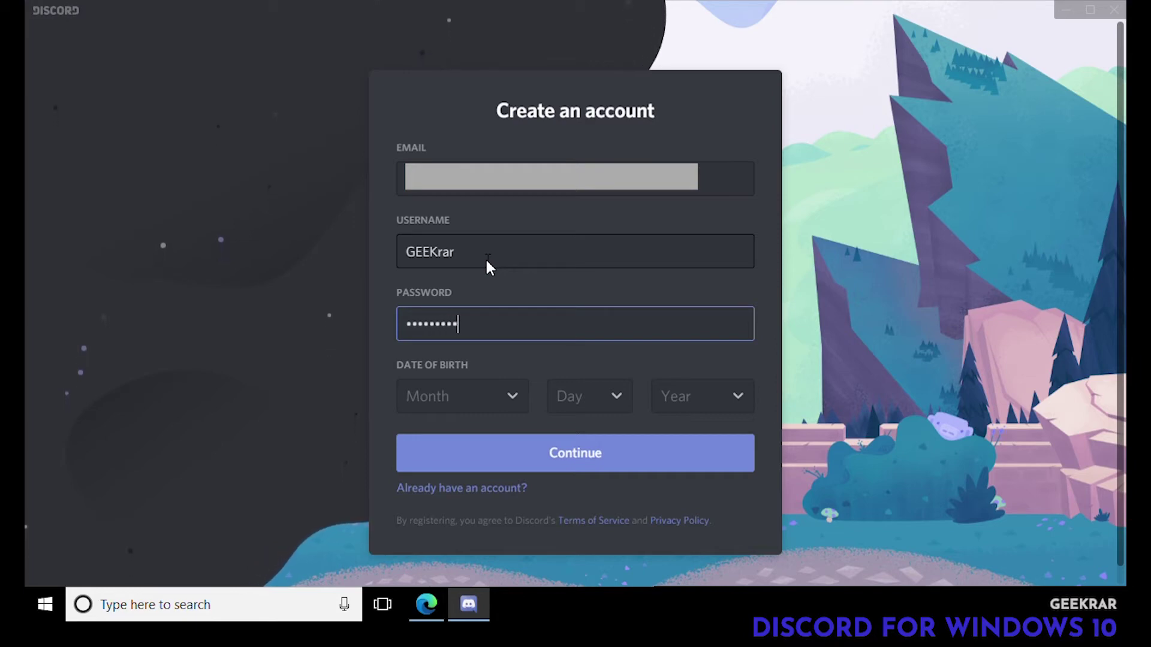
Set date of birth to January 1, 1970 and submit the registration
click(493, 397)
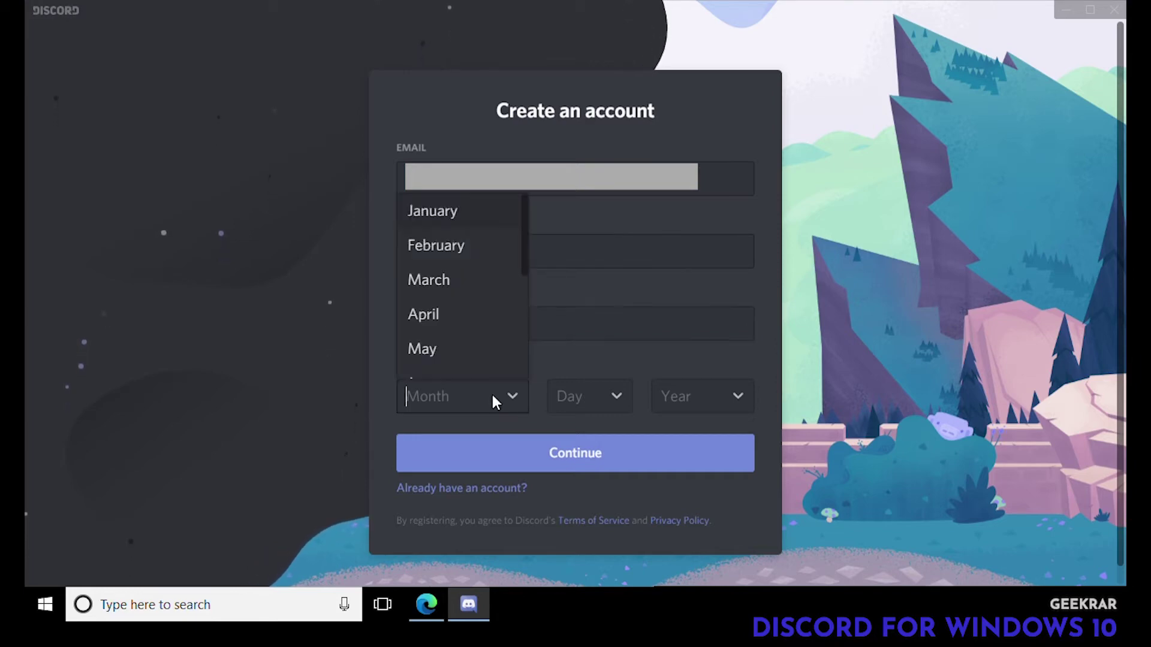
click(474, 214)
click(571, 394)
click(587, 214)
click(691, 397)
scroll(713, 367, down, 10)
scroll(714, 367, down, 10)
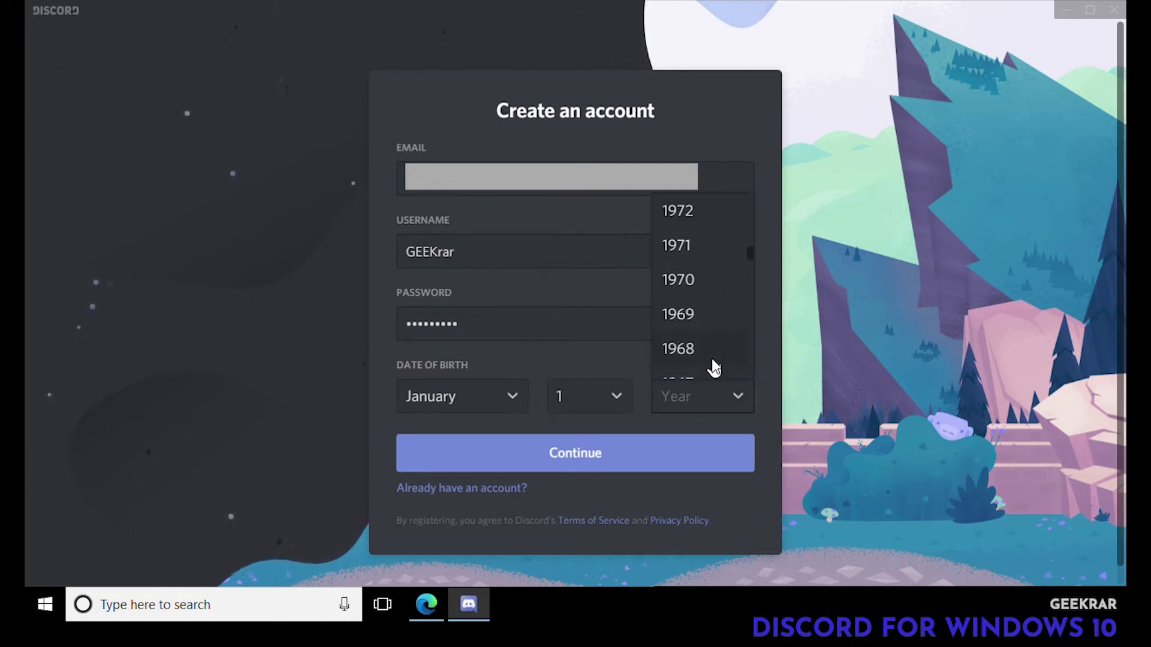
click(702, 292)
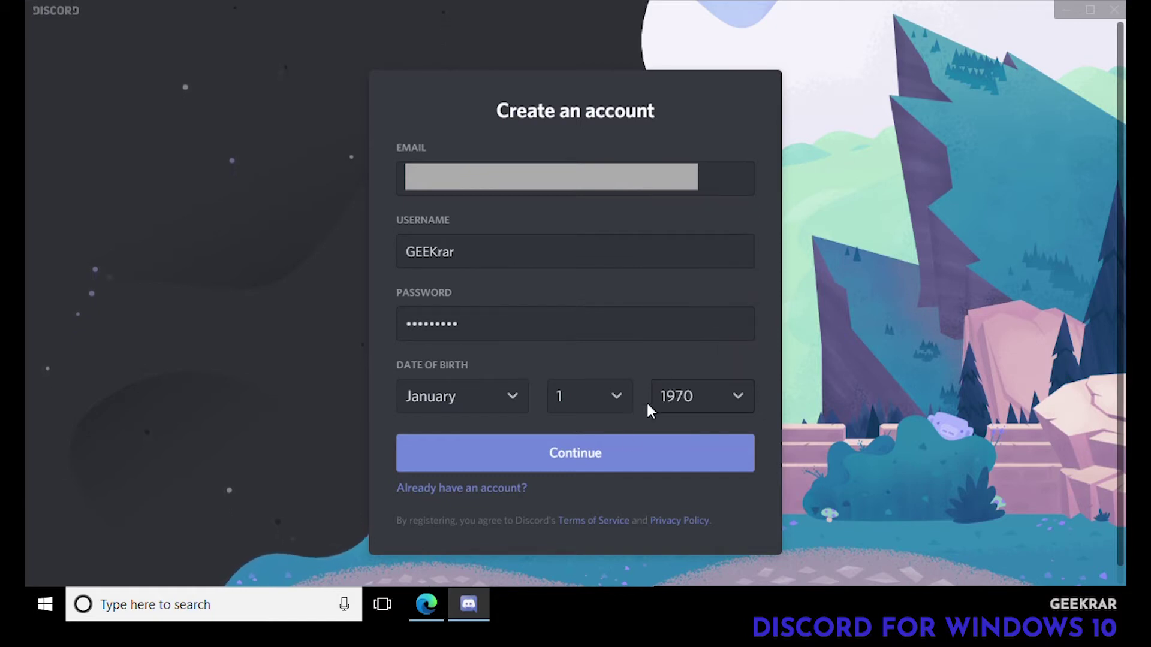
click(606, 454)
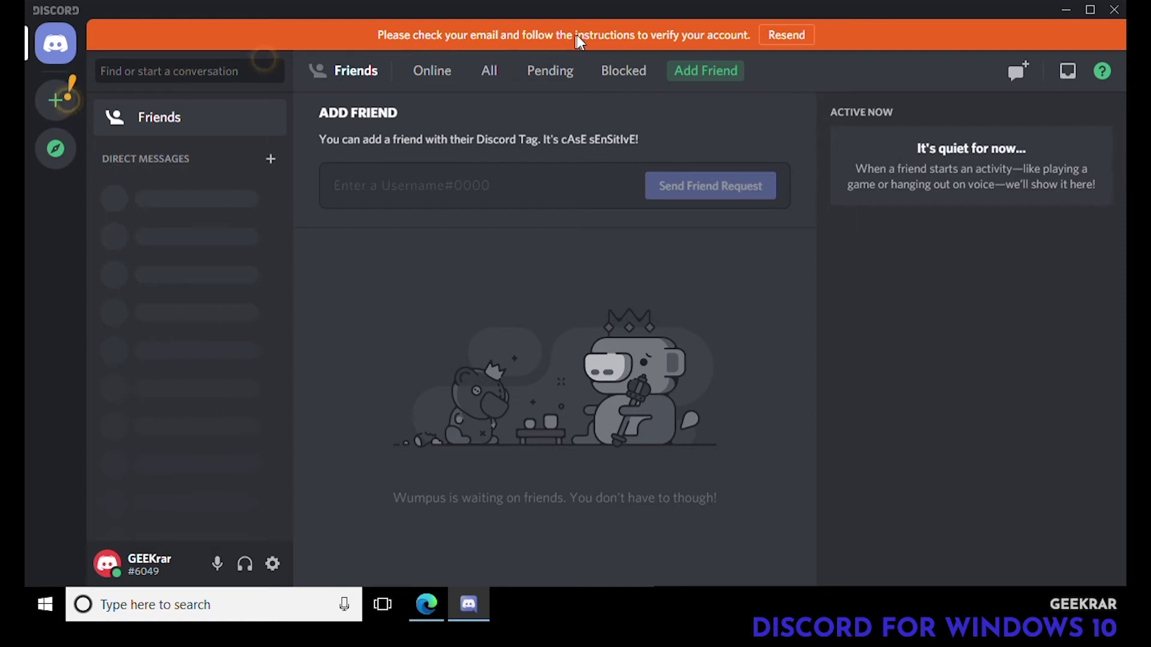
Switch to the Gmail inbox in Edge
click(420, 616)
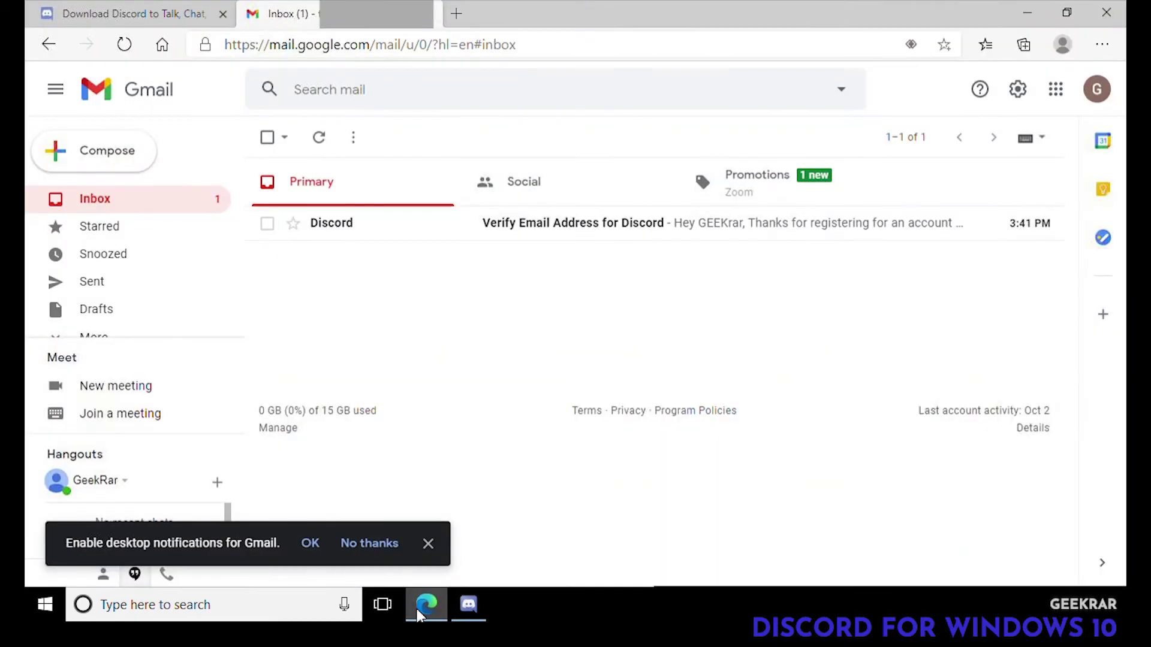
Open Discord's 'Verify Email Address' message, decline notifications, and follow Verify Email
click(565, 239)
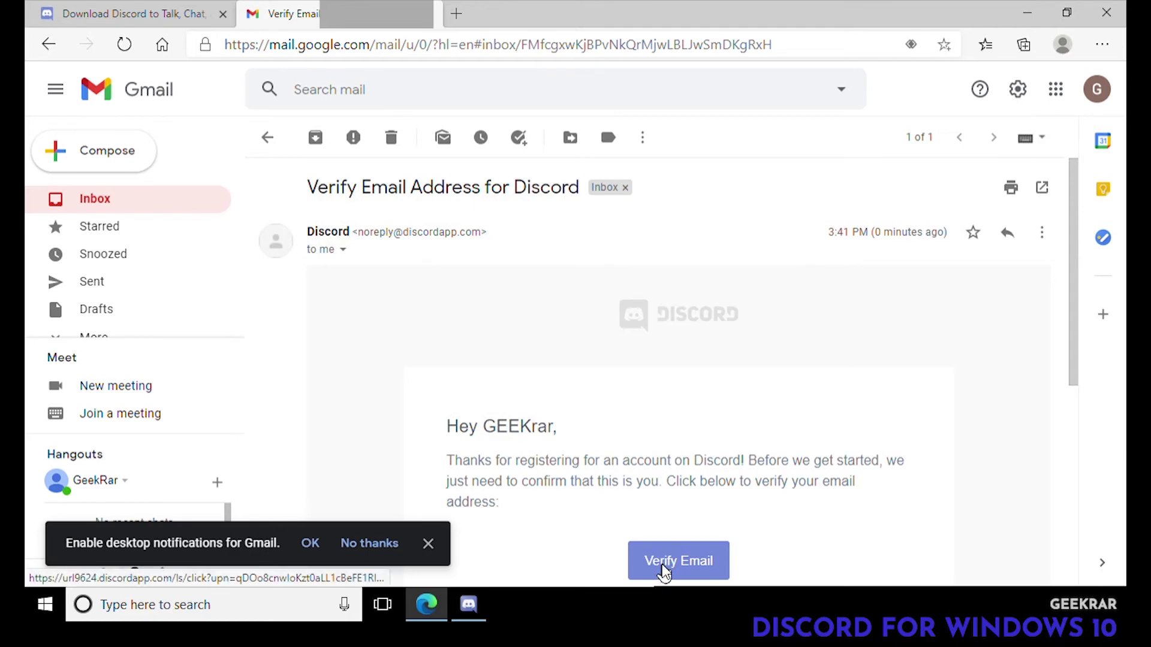
click(390, 543)
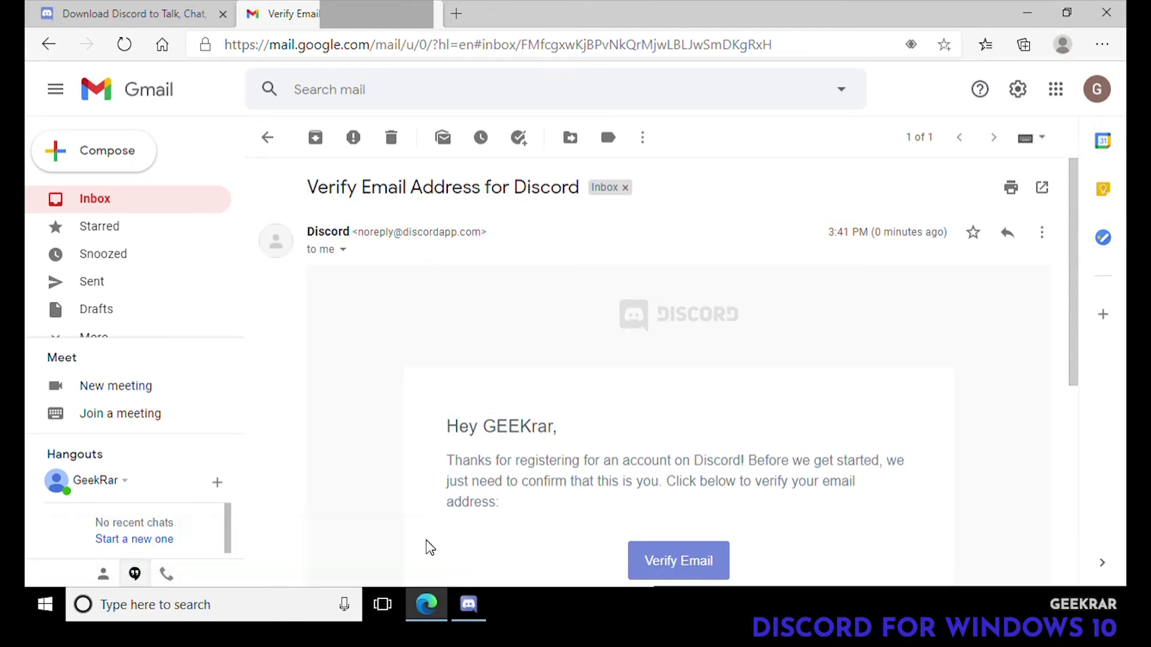
click(657, 564)
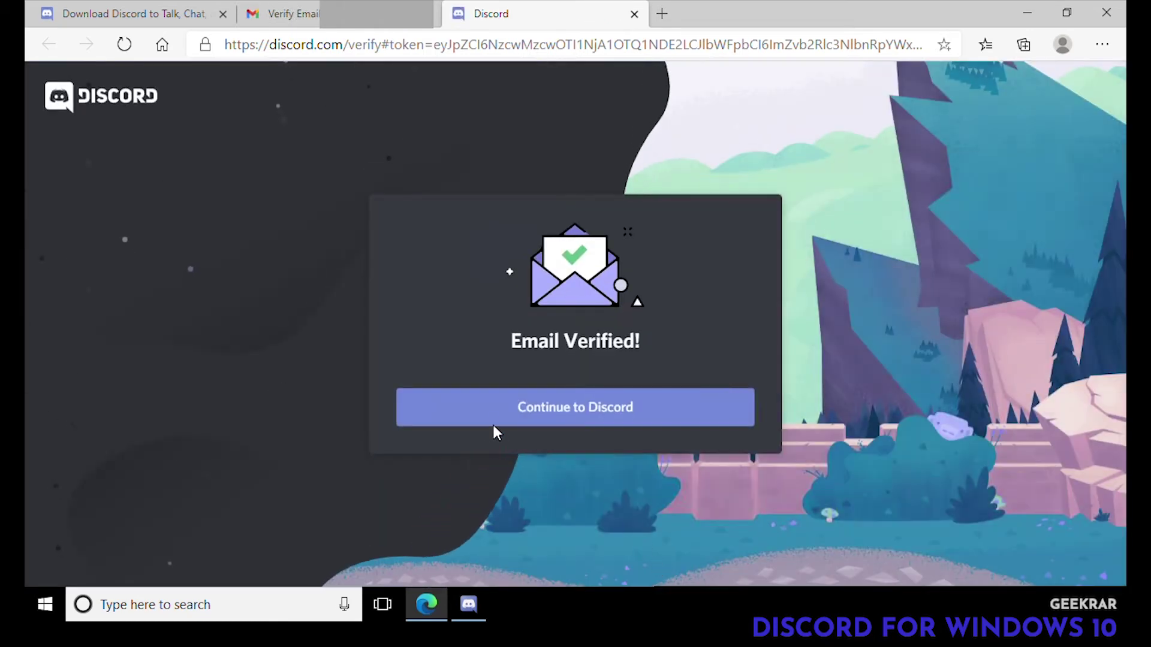
Continue to Discord and allow the site to open the desktop app
click(593, 411)
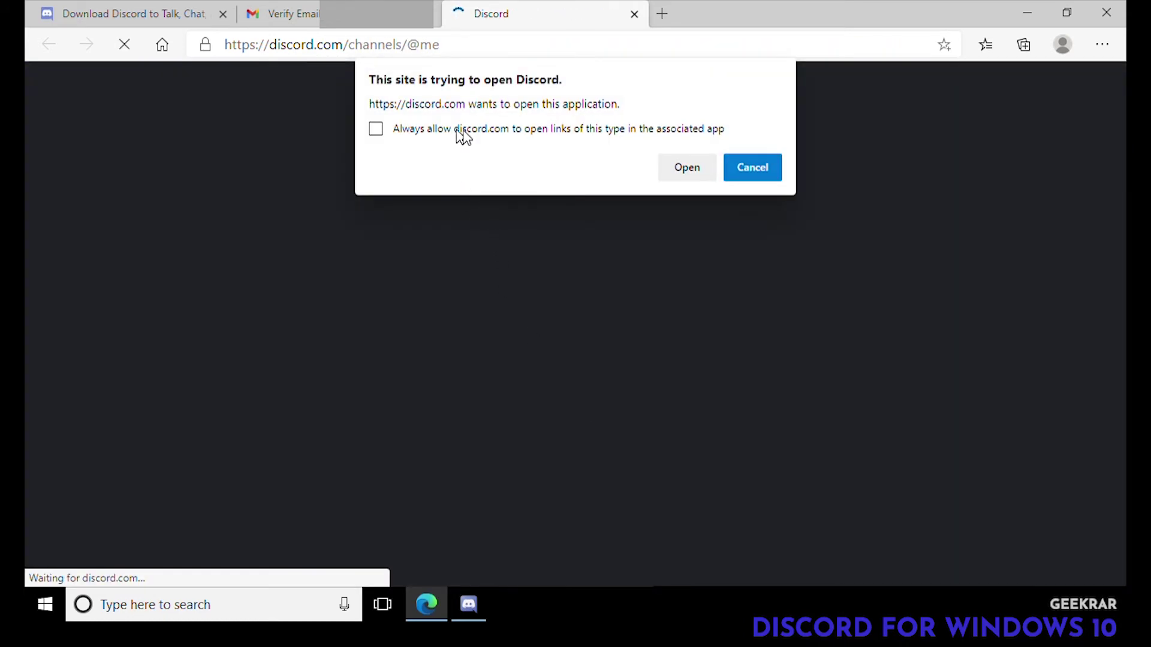
click(673, 168)
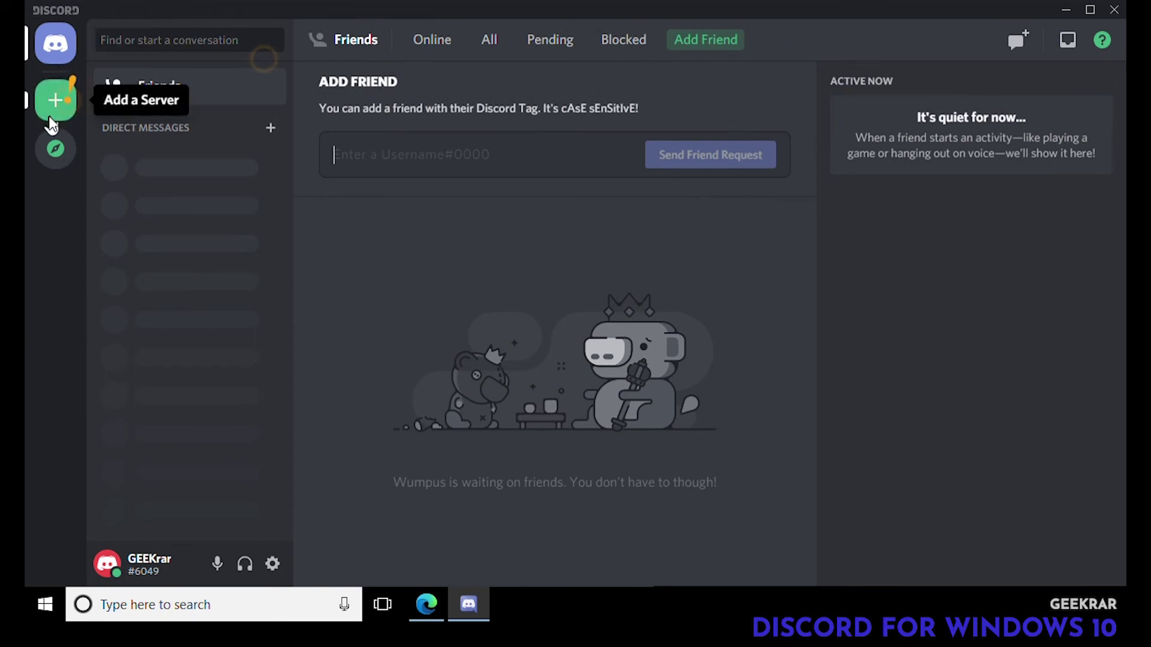
Create a server from scratch marked for a club or community, keeping the default name
click(66, 108)
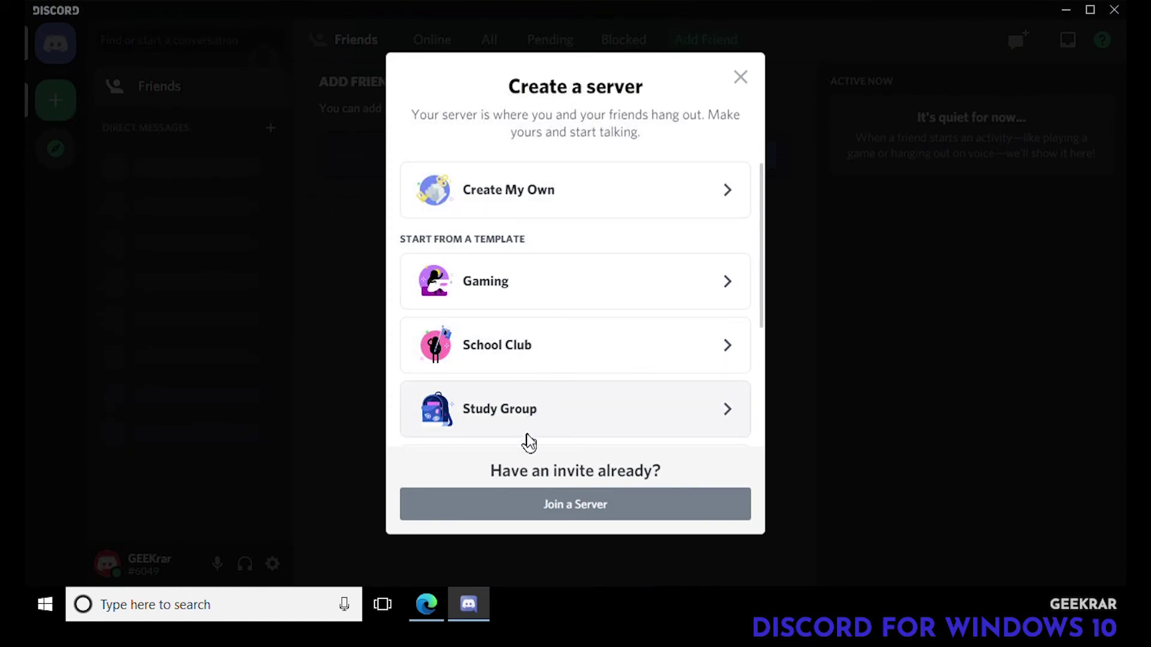
click(528, 202)
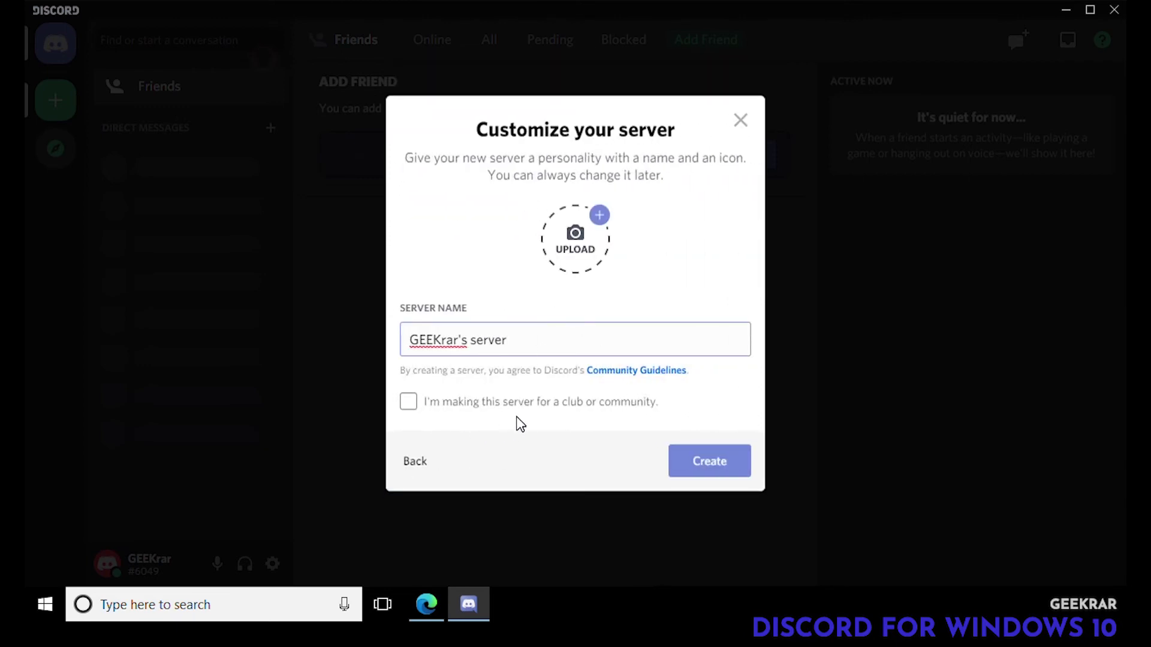
click(409, 414)
click(685, 474)
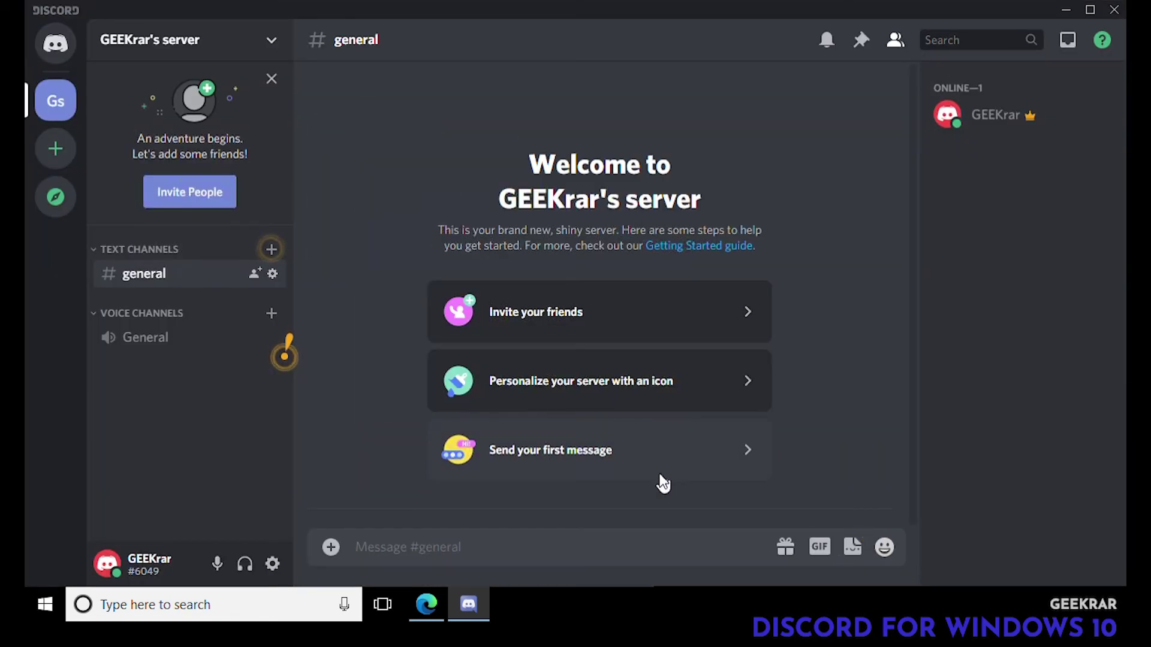
Copy the server invite link set to never expire, then close the invite dialog
click(192, 195)
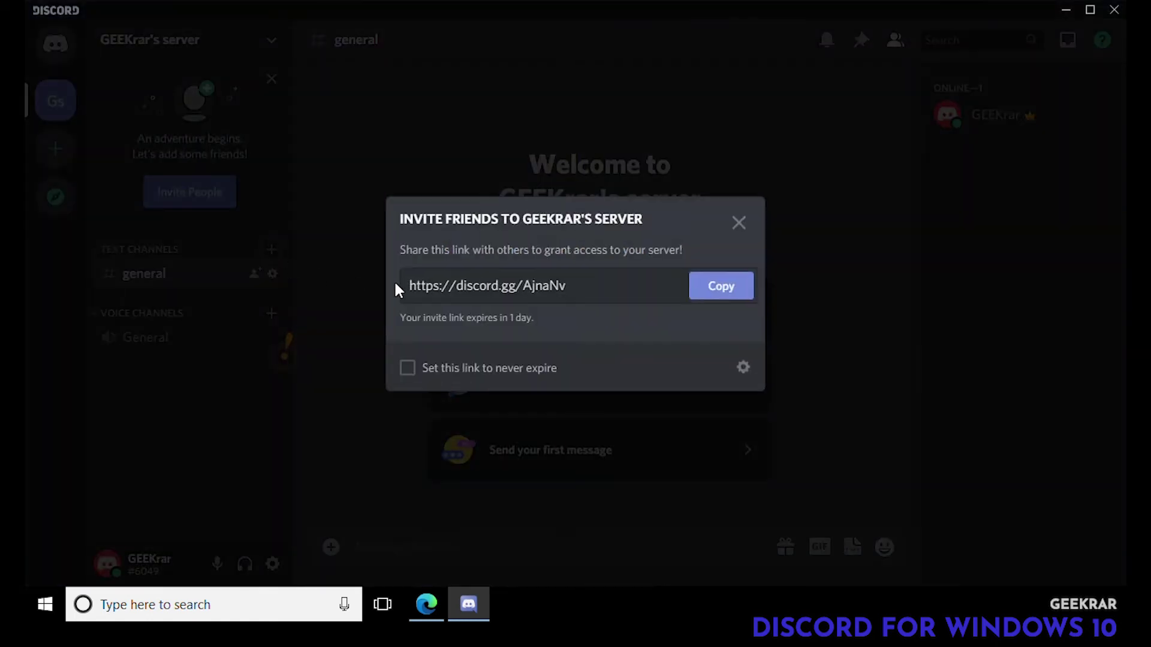
click(711, 294)
click(408, 370)
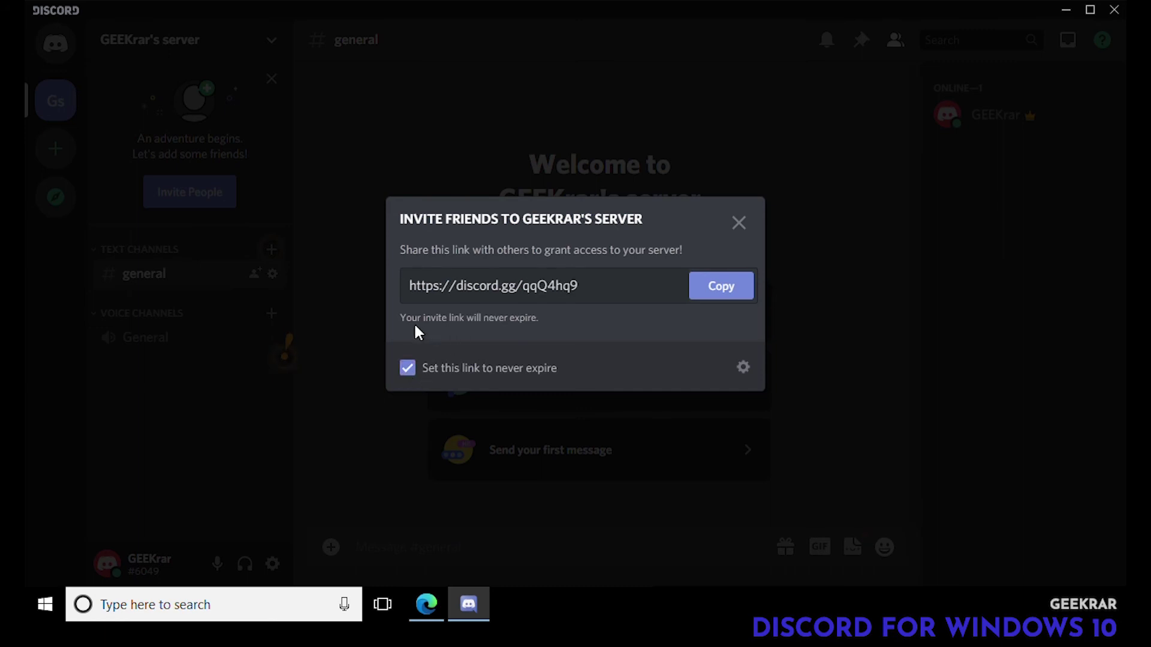
click(699, 286)
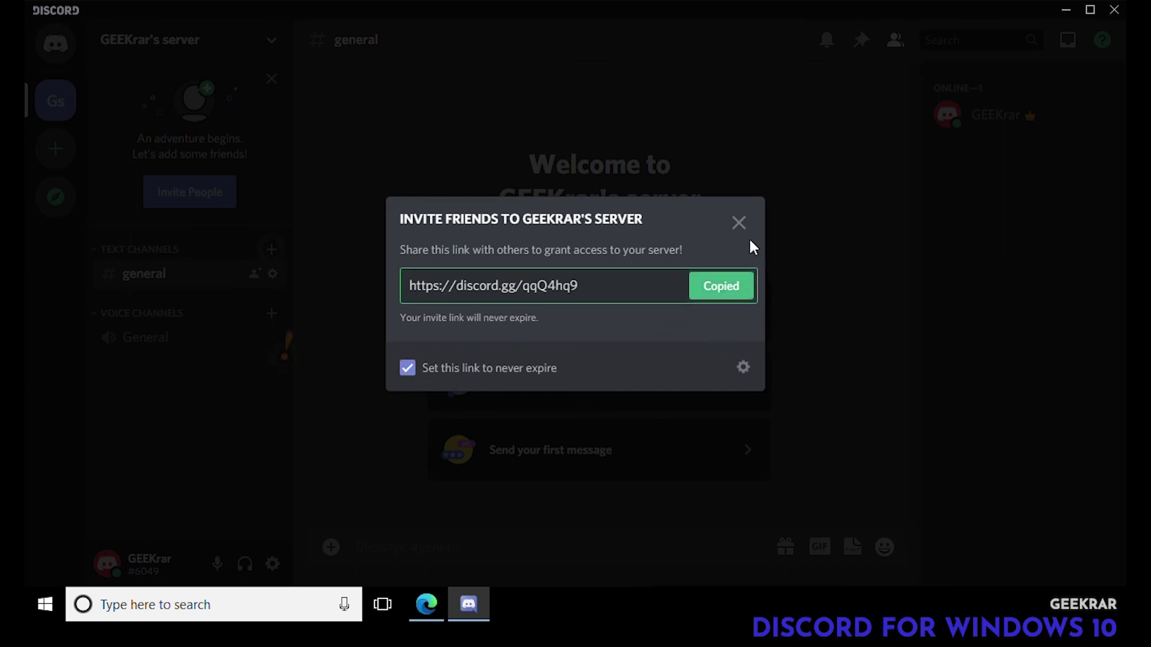
click(740, 224)
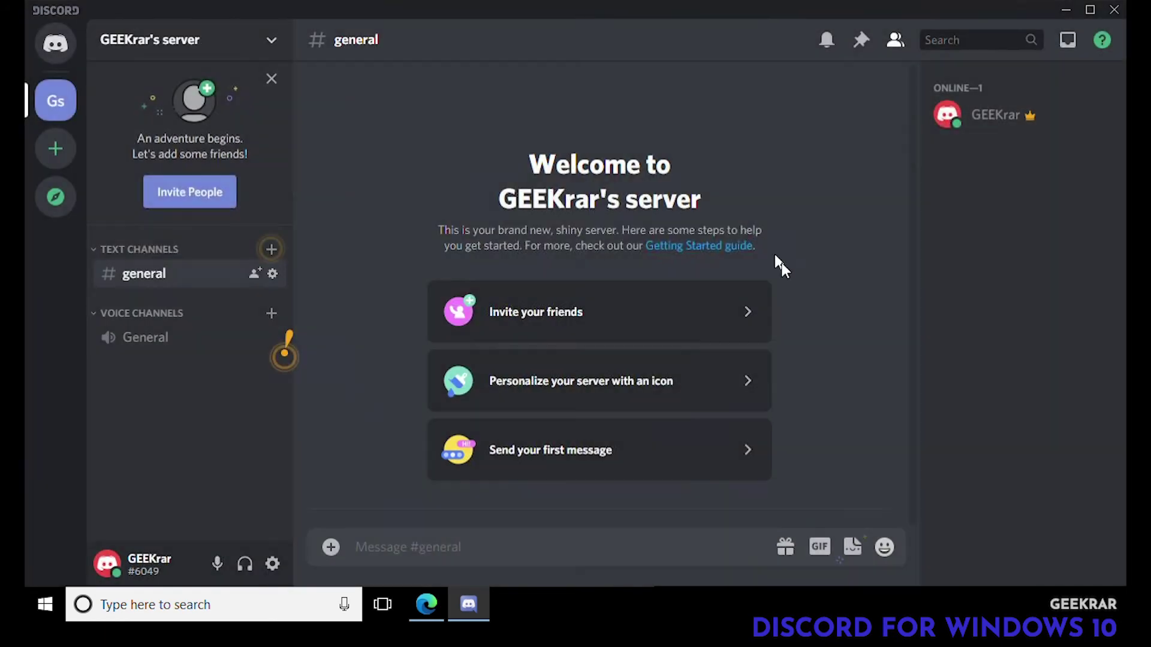